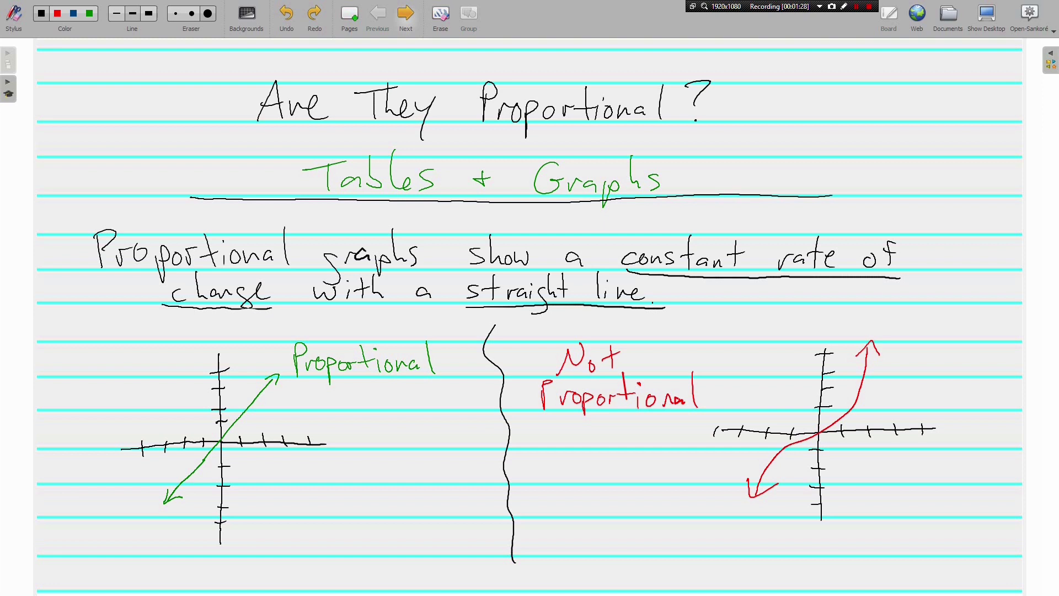
# Advance to the next board page, where the rule about multiplying or dividing x's to get the y's shows in full
pyautogui.click(405, 17)
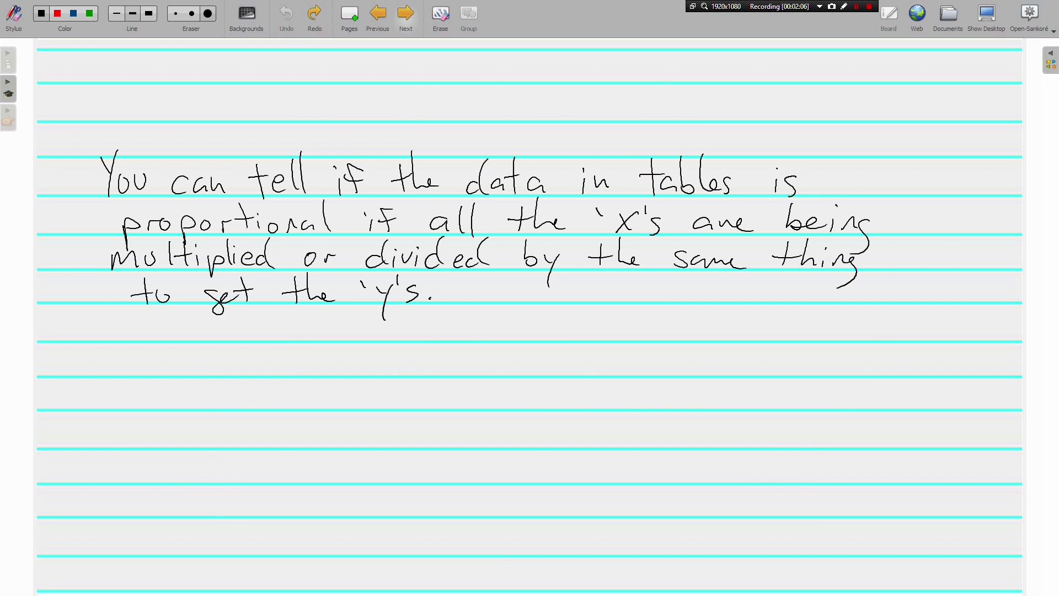
# Open the Ex1 table page and, in green ink, circle X with an arrow toward Y
pyautogui.click(406, 16)
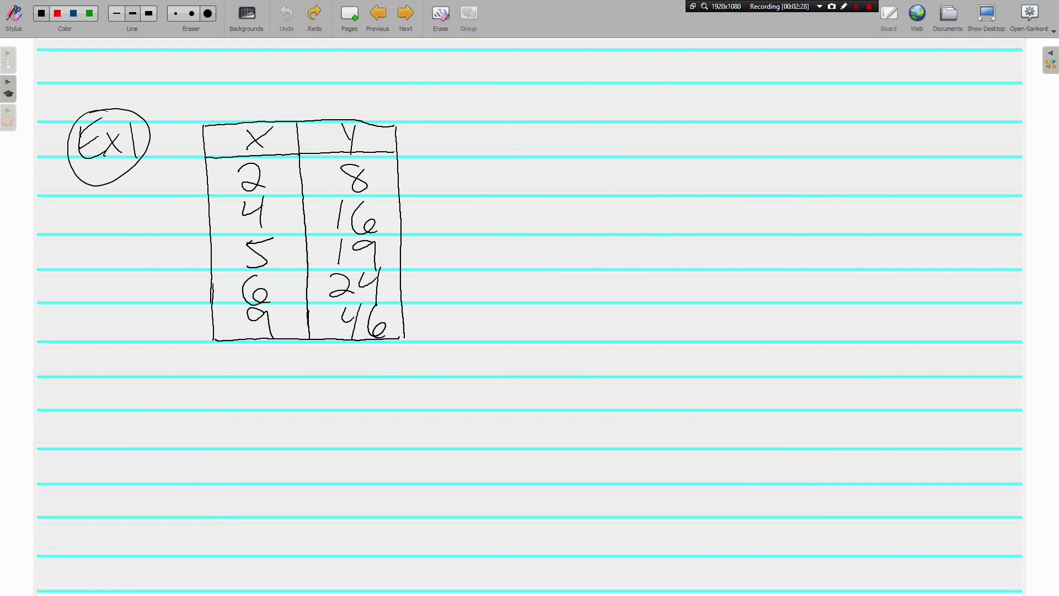
pyautogui.click(89, 14)
pyautogui.moveTo(274, 117)
pyautogui.mouseDown()
pyautogui.moveTo(343, 134)
pyautogui.moveTo(333, 145)
pyautogui.mouseUp()
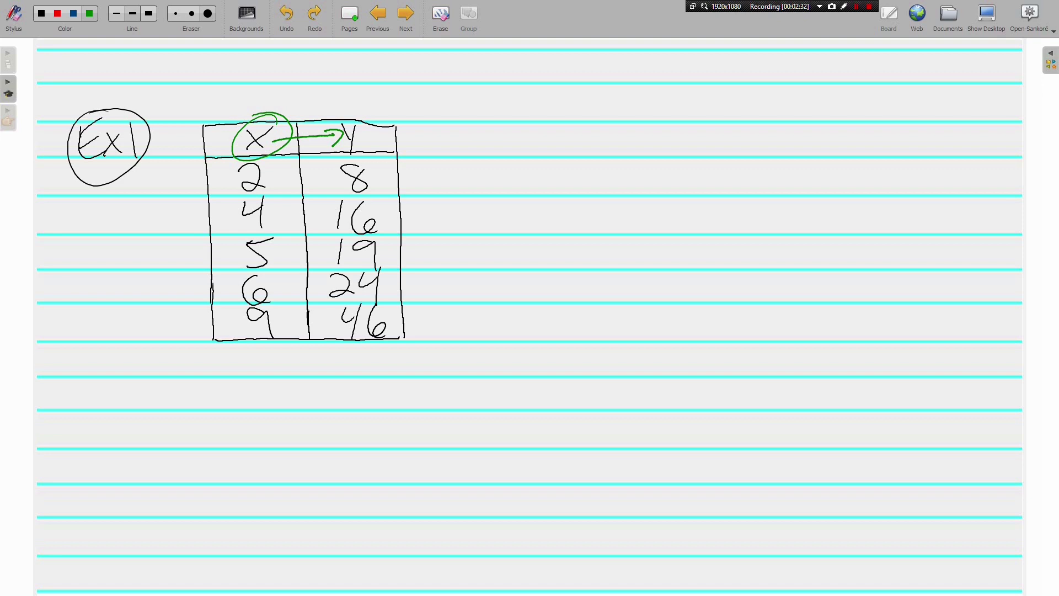
# Write green x4 beside the 2 and 4 rows of the Ex1 table
pyautogui.moveTo(287, 171)
pyautogui.mouseDown()
pyautogui.moveTo(287, 184)
pyautogui.moveTo(310, 184)
pyautogui.mouseUp()
pyautogui.moveTo(295, 215); pyautogui.dragTo(299, 219)
pyautogui.moveTo(299, 208)
pyautogui.mouseDown()
pyautogui.moveTo(291, 220)
pyautogui.moveTo(313, 214)
pyautogui.mouseUp()
pyautogui.moveTo(312, 204); pyautogui.dragTo(313, 224)
# Add green x4 beside the 6 row and write No to the right of the Ex1 table
pyautogui.moveTo(292, 283); pyautogui.dragTo(301, 293)
pyautogui.moveTo(301, 283)
pyautogui.mouseDown()
pyautogui.moveTo(292, 293)
pyautogui.moveTo(316, 288)
pyautogui.mouseUp()
pyautogui.moveTo(315, 278); pyautogui.dragTo(313, 296)
pyautogui.moveTo(489, 195)
pyautogui.mouseDown()
pyautogui.moveTo(524, 130)
pyautogui.moveTo(561, 106)
pyautogui.mouseUp()
pyautogui.moveTo(590, 160)
pyautogui.mouseDown()
pyautogui.moveTo(570, 176)
pyautogui.moveTo(607, 155)
pyautogui.mouseUp()
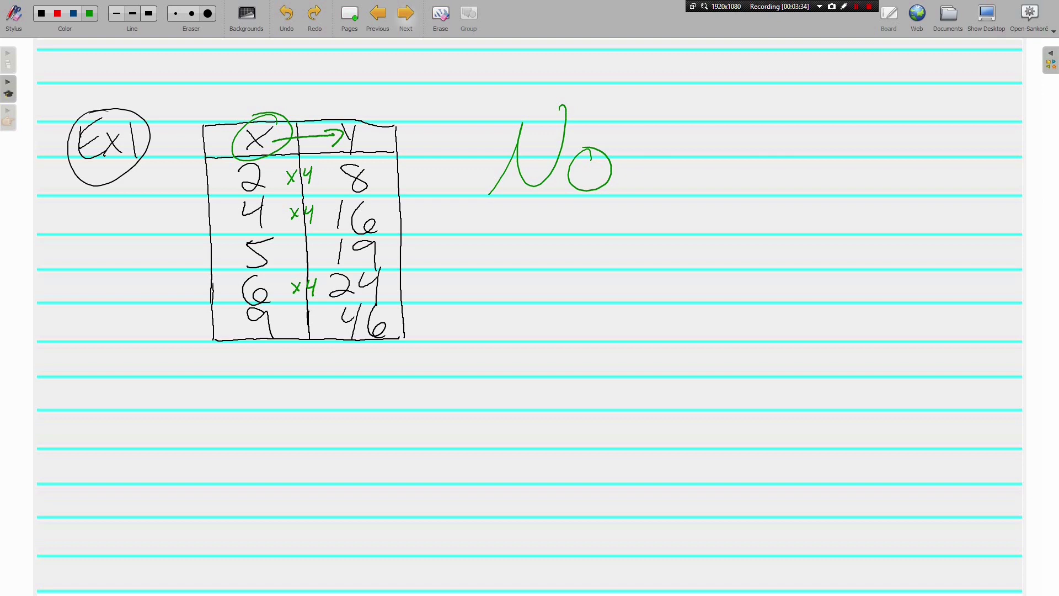
# Open the Ex2 table page and write green ÷ -5 beside the -50 and -35 rows
pyautogui.click(405, 17)
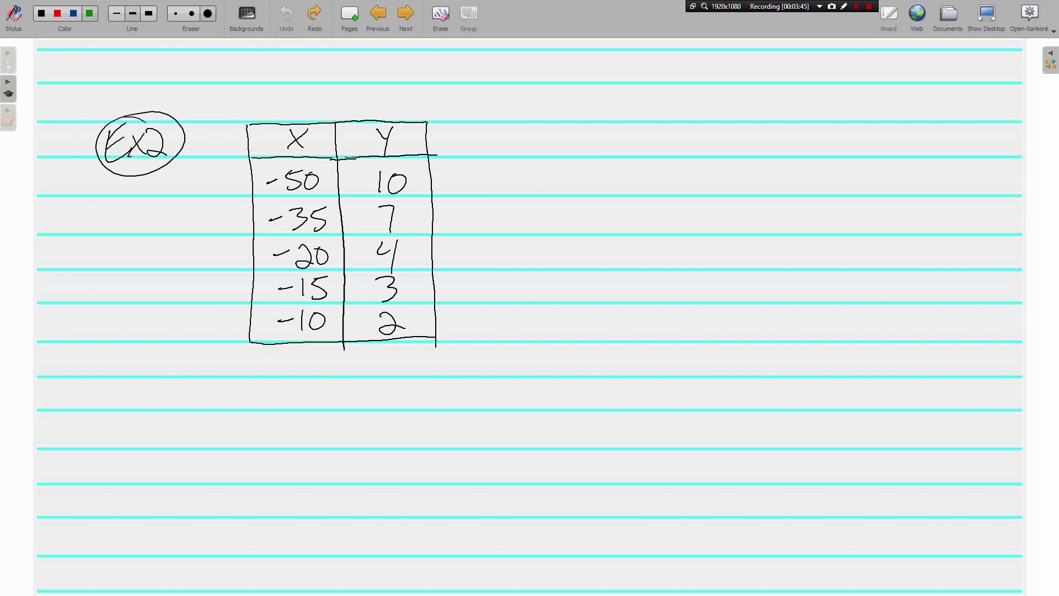
pyautogui.moveTo(332, 173); pyautogui.dragTo(342, 174)
pyautogui.moveTo(362, 172); pyautogui.dragTo(363, 182)
pyautogui.moveTo(368, 211); pyautogui.dragTo(362, 221)
# Finish ÷ -5 on the -20, -15 and -10 rows and write Yes beside the table
pyautogui.moveTo(337, 253); pyautogui.dragTo(359, 261)
pyautogui.moveTo(360, 283)
pyautogui.mouseDown()
pyautogui.moveTo(347, 316)
pyautogui.moveTo(358, 325)
pyautogui.mouseUp()
pyautogui.moveTo(360, 313); pyautogui.dragTo(368, 310)
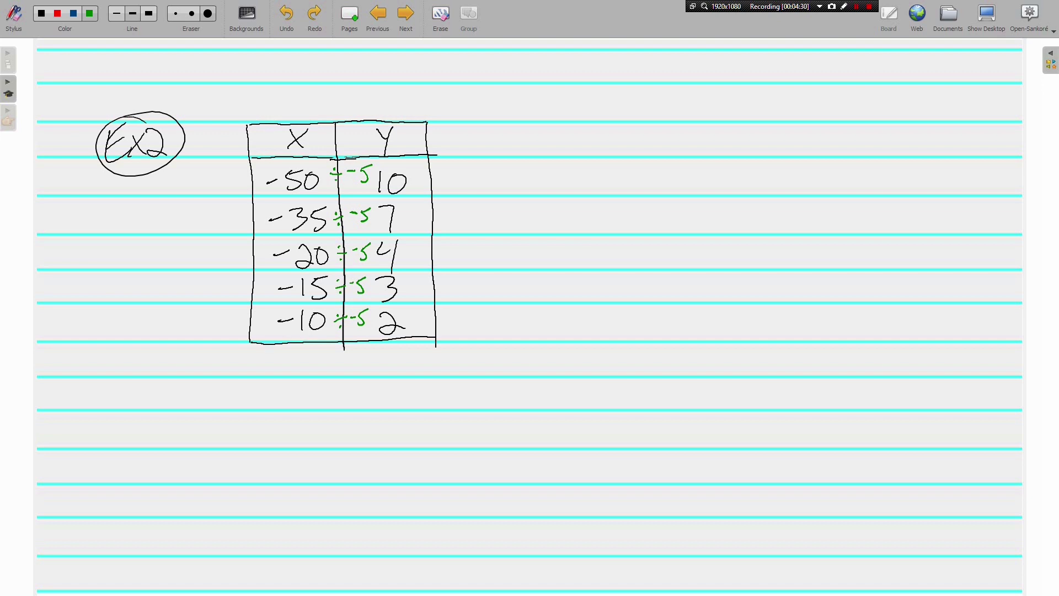
pyautogui.moveTo(519, 129)
pyautogui.mouseDown()
pyautogui.moveTo(522, 205)
pyautogui.moveTo(575, 193)
pyautogui.mouseUp()
pyautogui.moveTo(622, 147); pyautogui.dragTo(599, 204)
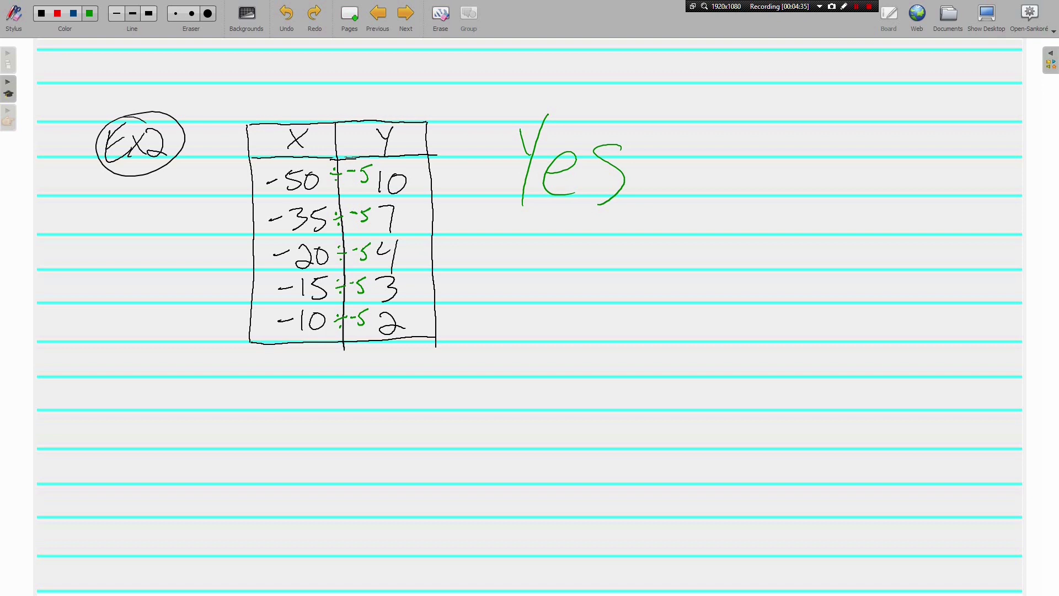
# Below the Ex2 table, write ÷ -5 in green with the equivalent x -1/5 underneath
pyautogui.click(289, 386)
pyautogui.moveTo(309, 394)
pyautogui.mouseDown()
pyautogui.moveTo(280, 409)
pyautogui.moveTo(333, 393)
pyautogui.moveTo(345, 415)
pyautogui.mouseUp()
pyautogui.click(297, 419)
pyautogui.moveTo(342, 389); pyautogui.dragTo(374, 380)
pyautogui.moveTo(280, 477); pyautogui.dragTo(293, 489)
pyautogui.moveTo(293, 470)
pyautogui.mouseDown()
pyautogui.moveTo(275, 495)
pyautogui.moveTo(337, 477)
pyautogui.mouseUp()
pyautogui.moveTo(351, 453)
pyautogui.mouseDown()
pyautogui.moveTo(356, 477)
pyautogui.moveTo(377, 482)
pyautogui.moveTo(358, 517)
pyautogui.moveTo(379, 484)
pyautogui.mouseUp()
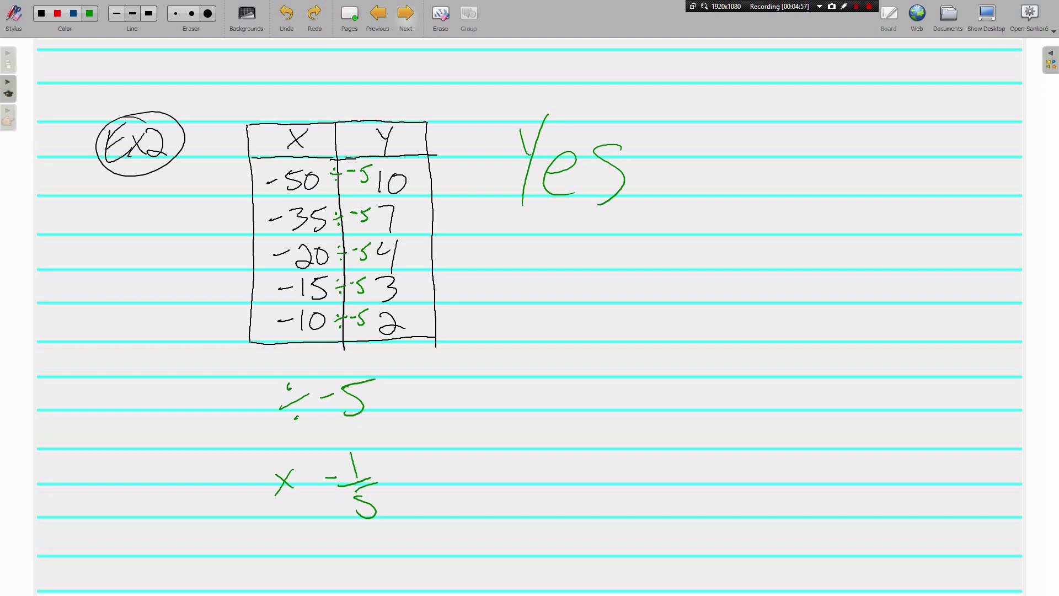
# Open the Ex3 table page and write green x6 between the x and y values on every row
pyautogui.press('pagedown')
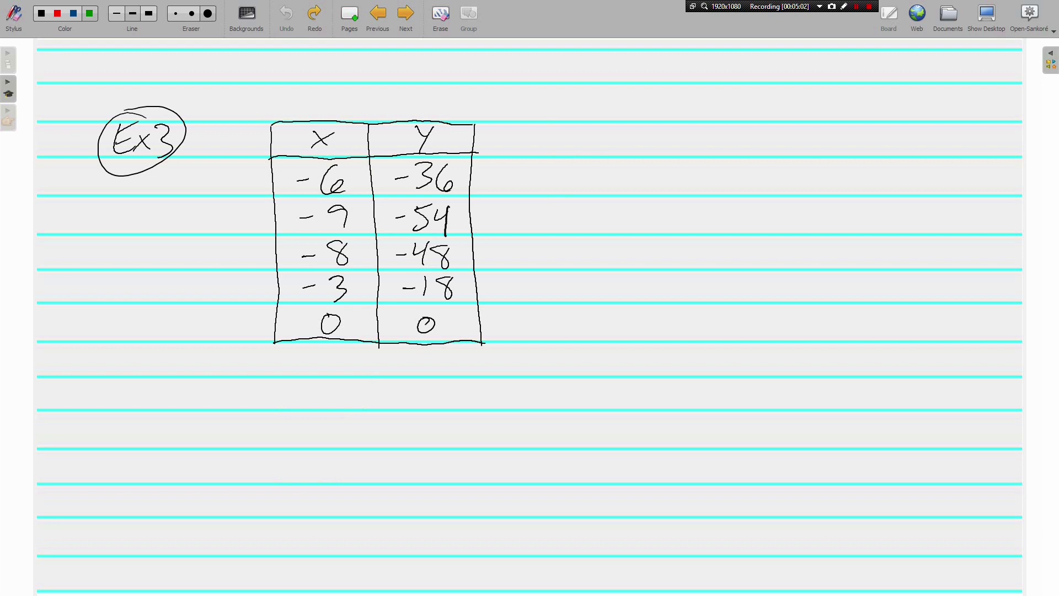
pyautogui.moveTo(358, 174); pyautogui.dragTo(375, 184)
pyautogui.moveTo(377, 213); pyautogui.dragTo(378, 219)
pyautogui.moveTo(363, 248); pyautogui.dragTo(379, 255)
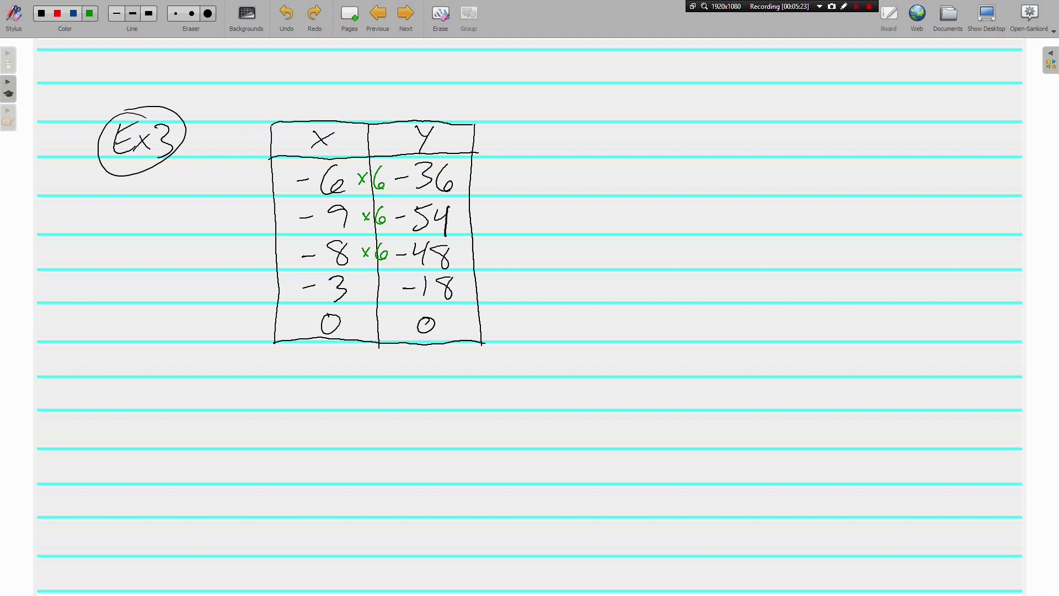
pyautogui.moveTo(370, 284)
pyautogui.mouseDown()
pyautogui.moveTo(364, 293)
pyautogui.moveTo(385, 292)
pyautogui.mouseUp()
pyautogui.moveTo(365, 318)
pyautogui.mouseDown()
pyautogui.moveTo(375, 330)
pyautogui.moveTo(365, 331)
pyautogui.moveTo(385, 325)
pyautogui.mouseUp()
# Mark the Ex3 table proportional by writing a green Yes to its right
pyautogui.moveTo(553, 120); pyautogui.dragTo(572, 150)
pyautogui.moveTo(591, 111); pyautogui.dragTo(553, 197)
pyautogui.moveTo(584, 163)
pyautogui.mouseDown()
pyautogui.moveTo(601, 162)
pyautogui.moveTo(613, 180)
pyautogui.mouseUp()
pyautogui.moveTo(647, 145); pyautogui.dragTo(627, 192)
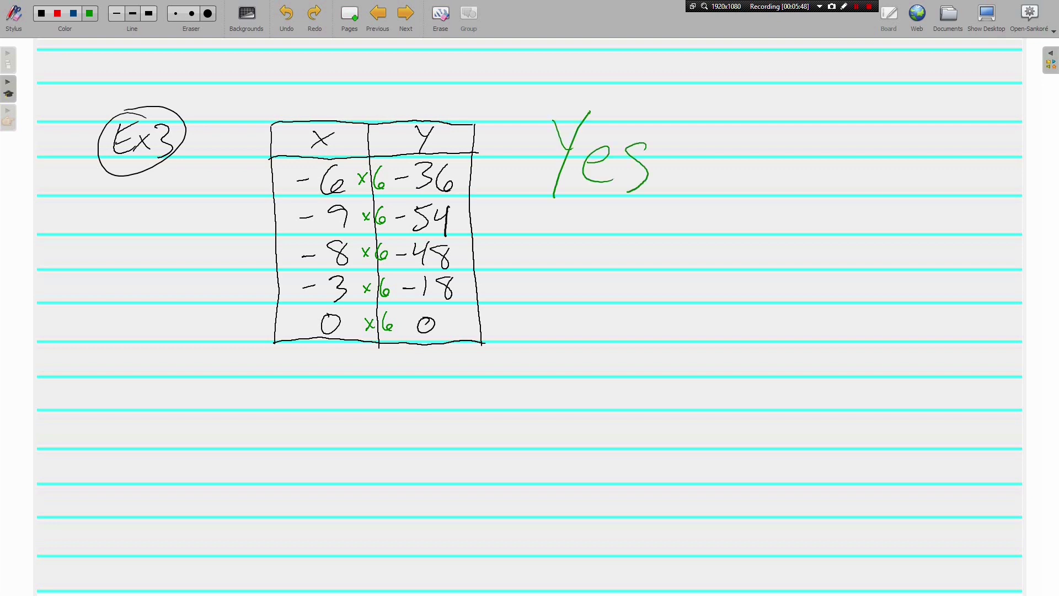